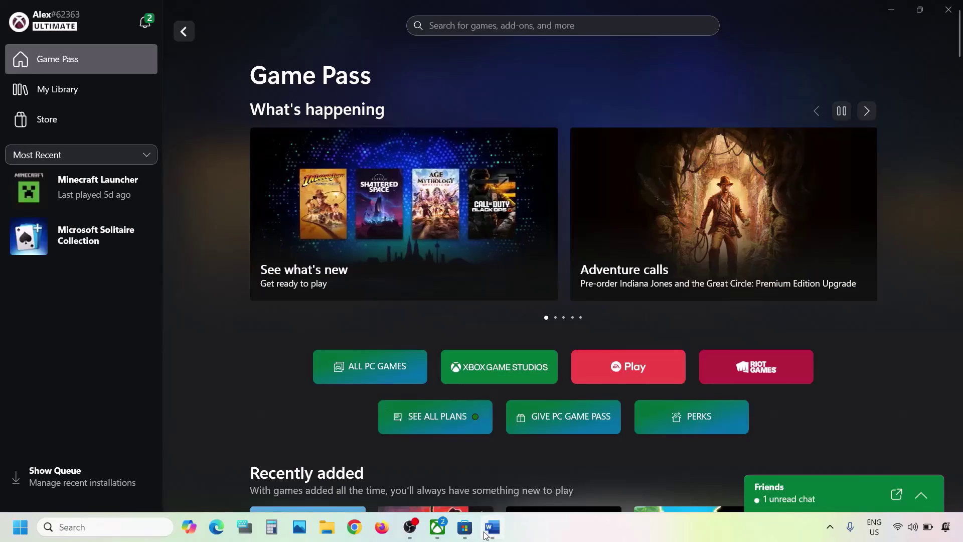
- Run the Gaming Services Repair Tool from Xbox app Support until every check shows Completed
left_click(492, 527)
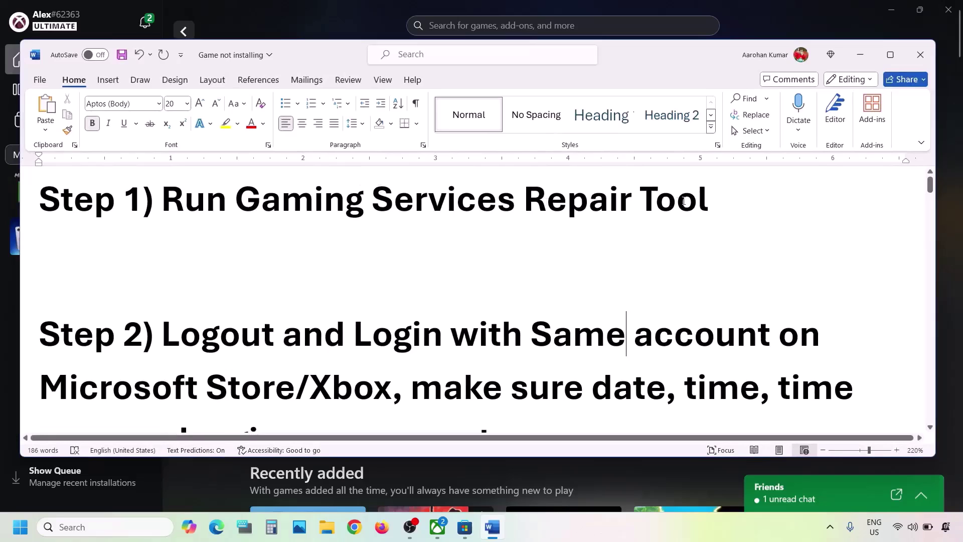
left_click(231, 1)
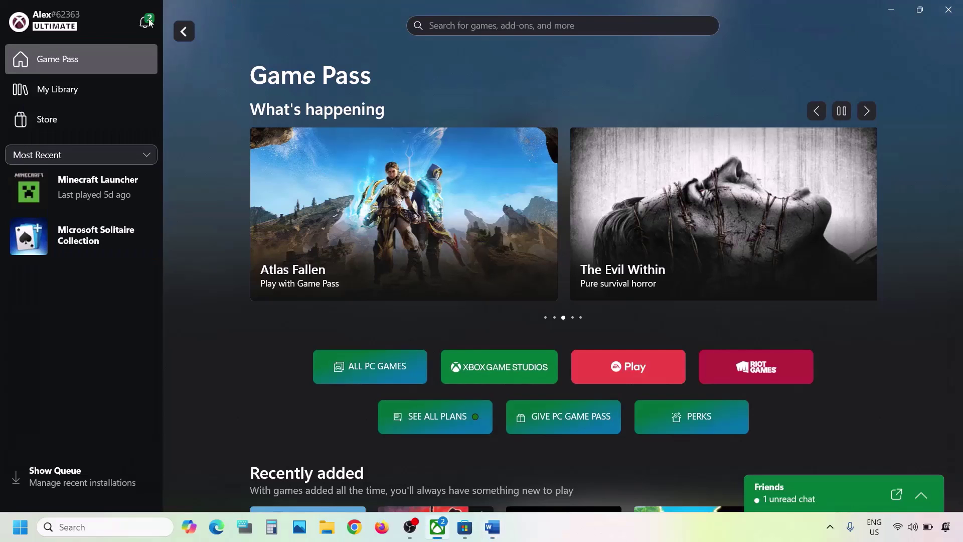
left_click(104, 22)
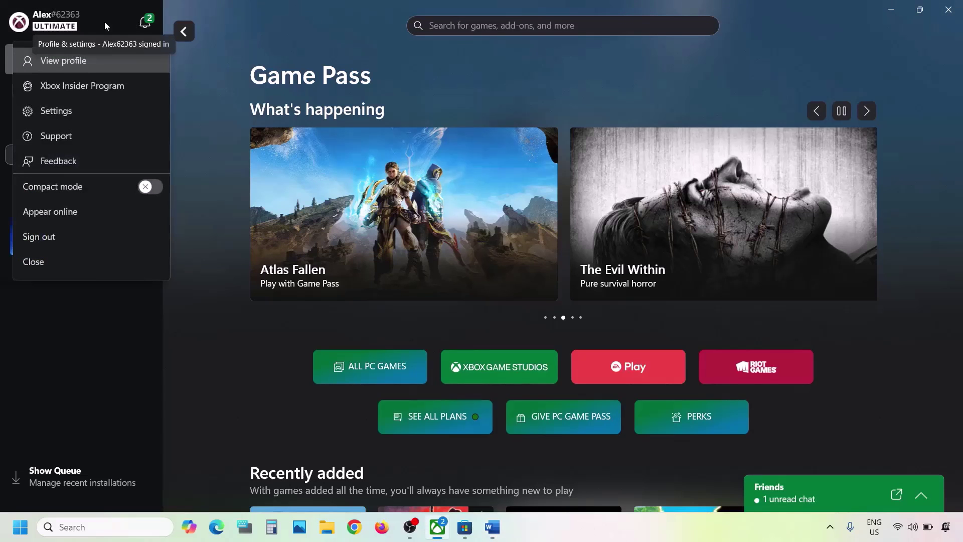
left_click(67, 138)
left_click(436, 200)
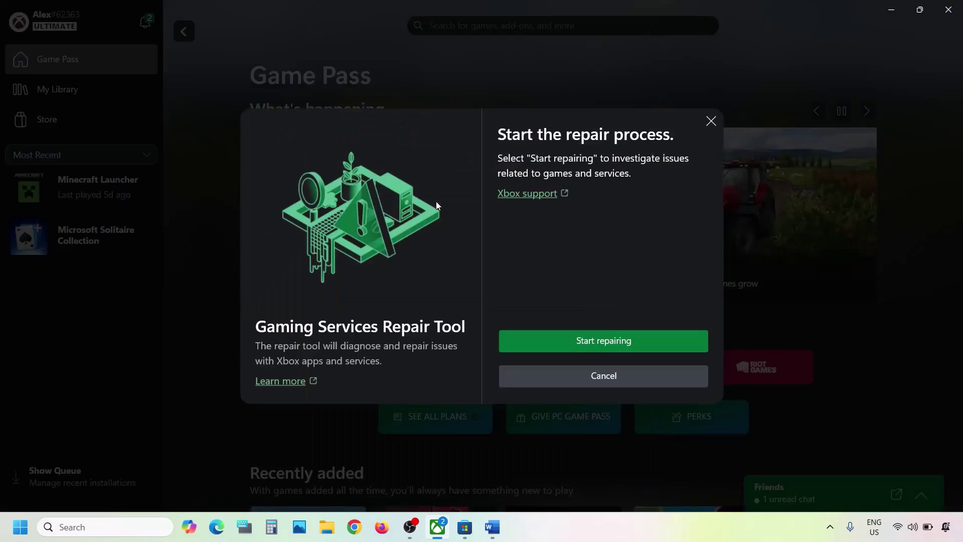
left_click(617, 339)
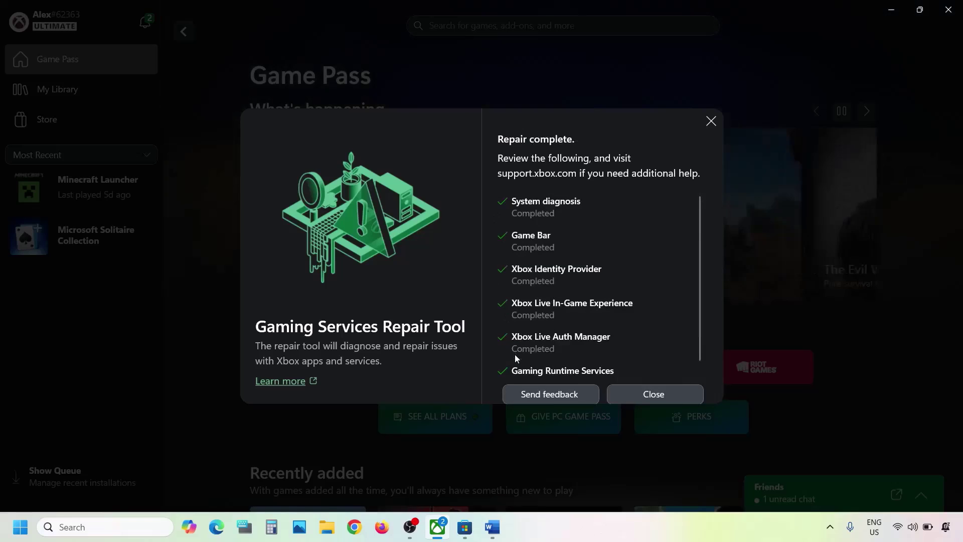
left_click(627, 396)
- Search Chrome for 'Gaming Services Repair Tool', copied from the Word troubleshooting notes
left_click(493, 528)
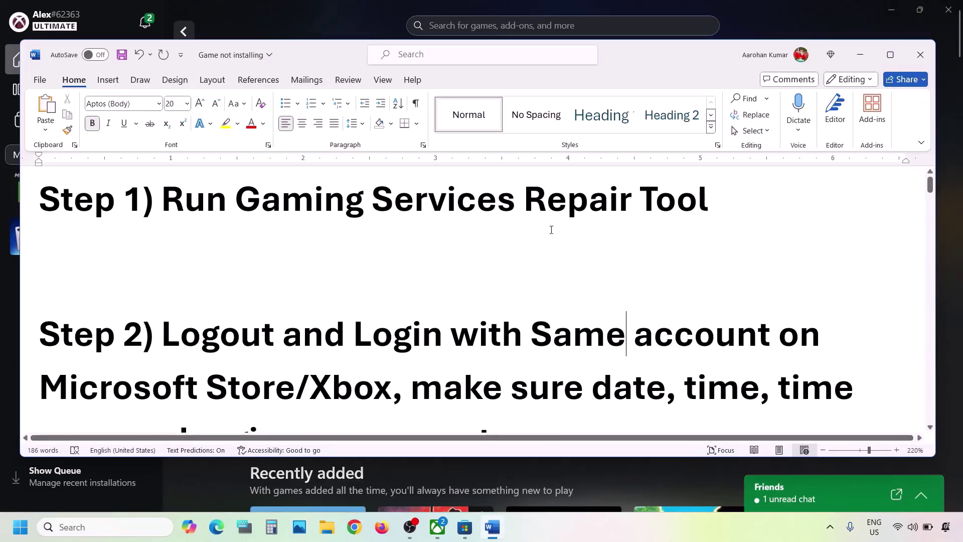
left_click_drag(720, 204, 234, 206)
key("ctrl+c")
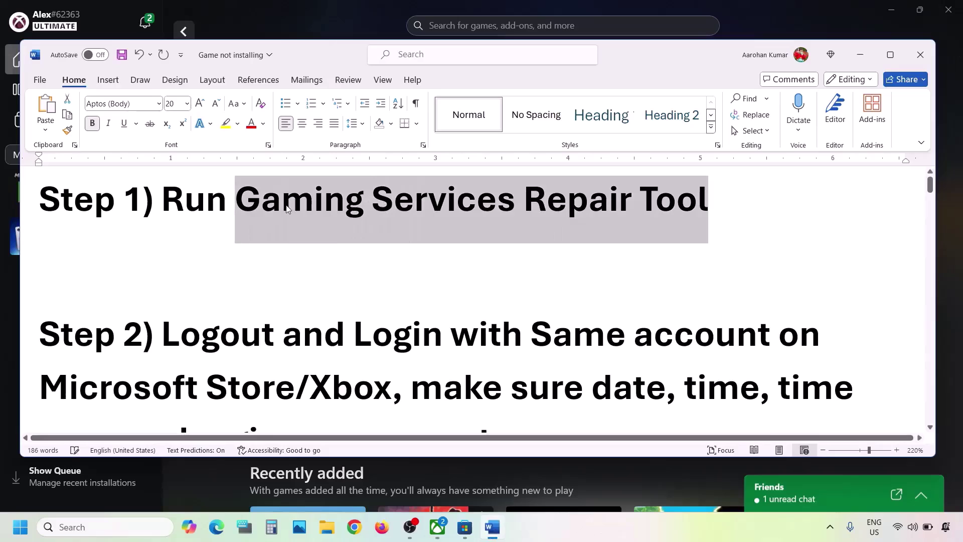
left_click(356, 533)
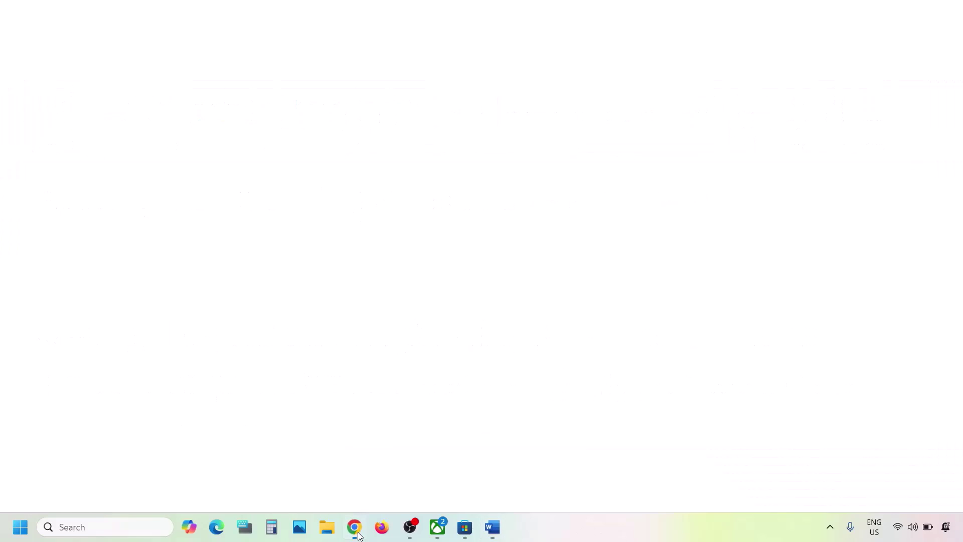
key("ctrl+v")
key("Return")
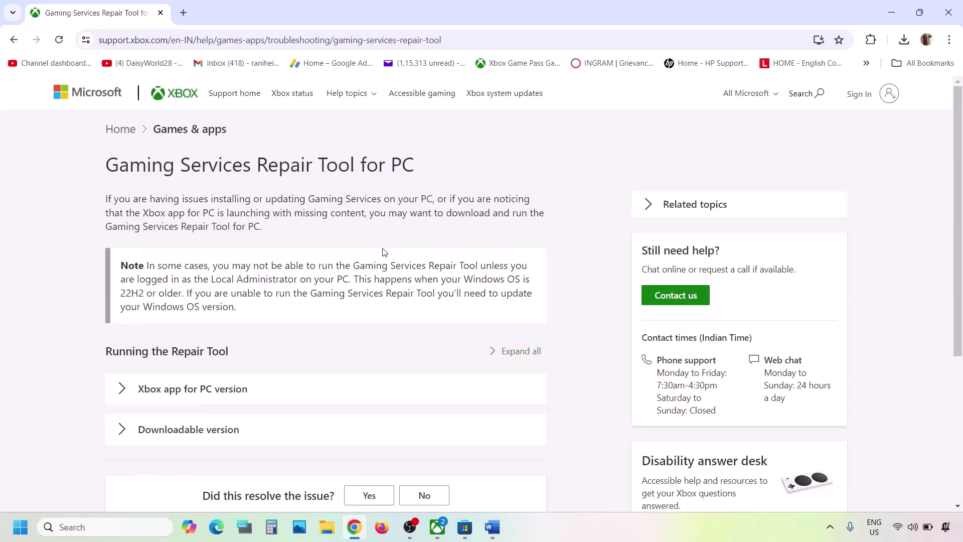
- Download GamingRepairTool.exe from Xbox Support's Downloadable version and run it to Completed successfully (0x0)
scroll(229, 374, "down", 4)
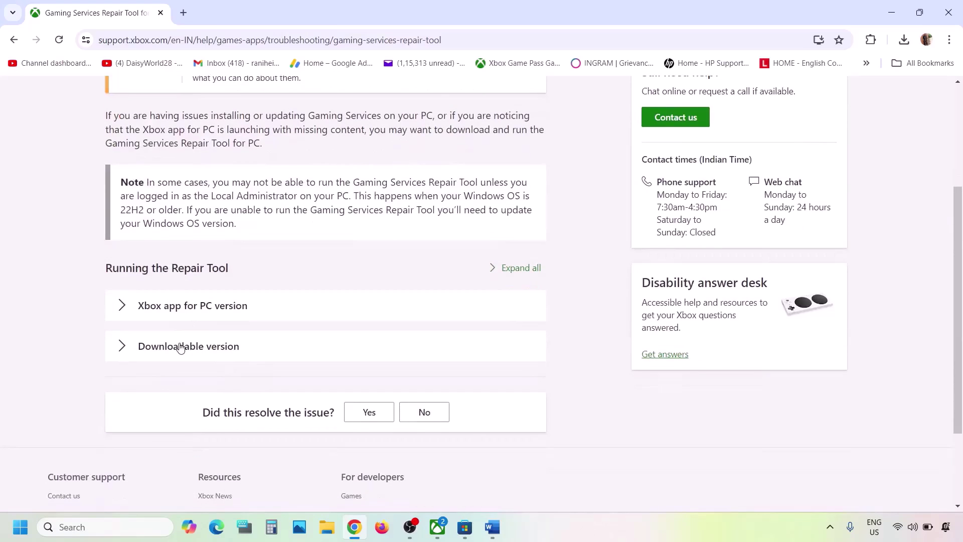
left_click(181, 347)
scroll(181, 348, "down", 11)
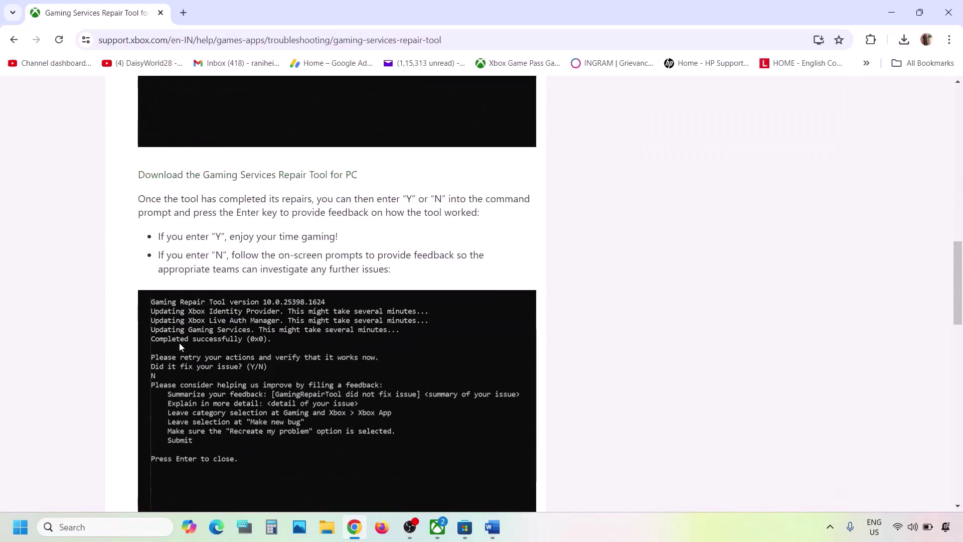
scroll(180, 348, "up", 3)
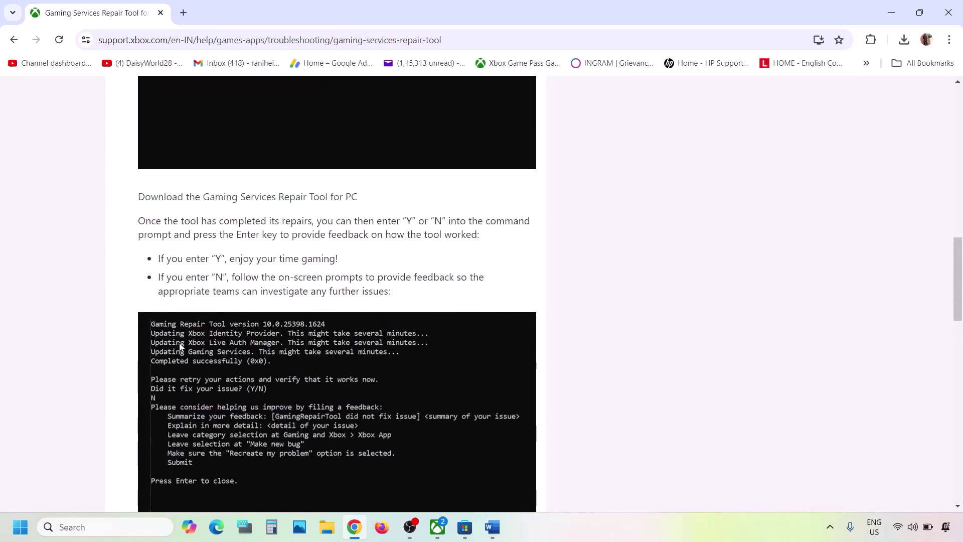
left_click(254, 201)
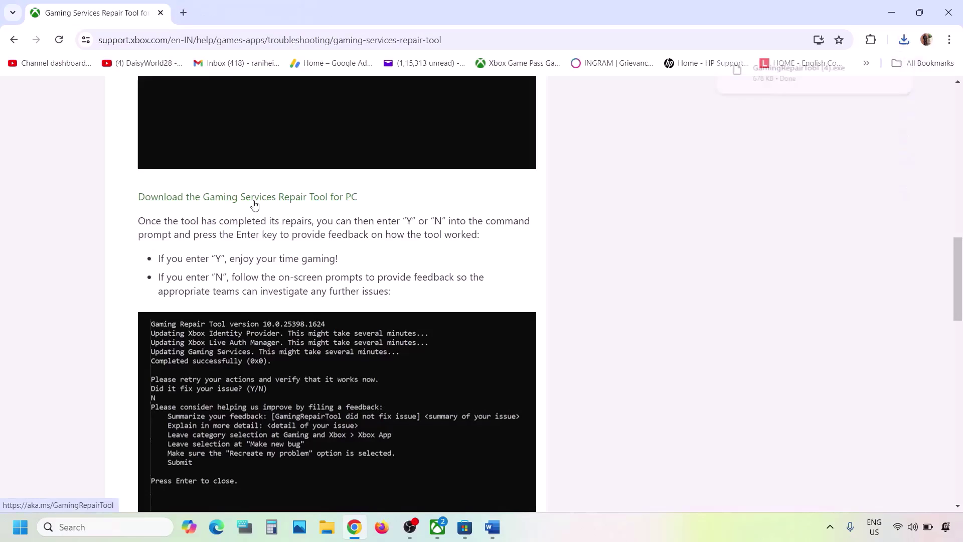
left_click(843, 80)
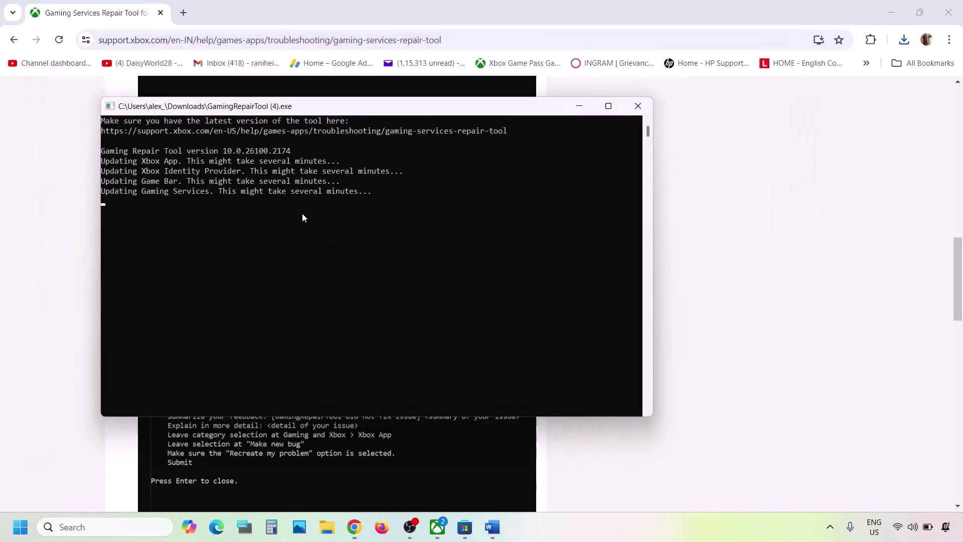
left_click_drag(114, 203, 241, 202)
left_click(638, 106)
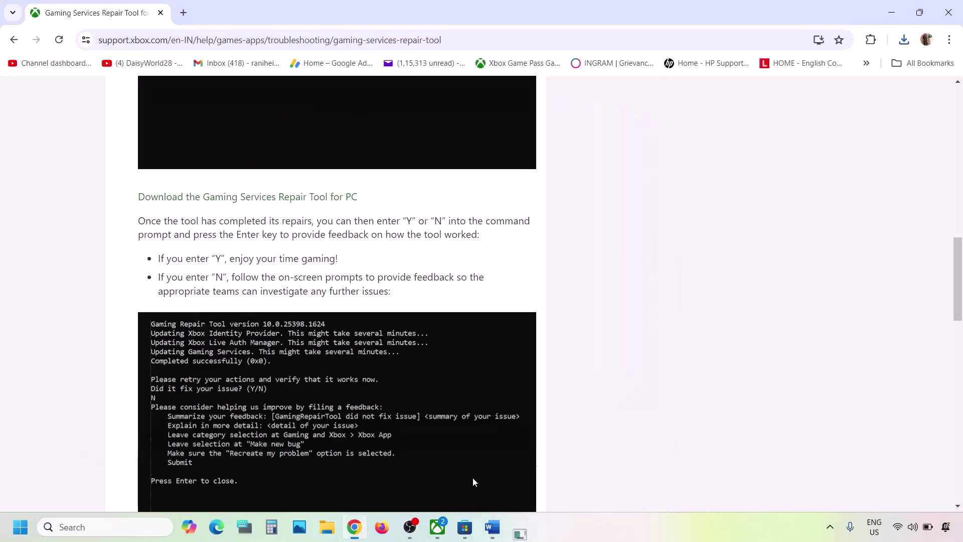
- Review the step 2 instructions in the Word troubleshooting notes
left_click(492, 527)
scroll(402, 308, "down", 2)
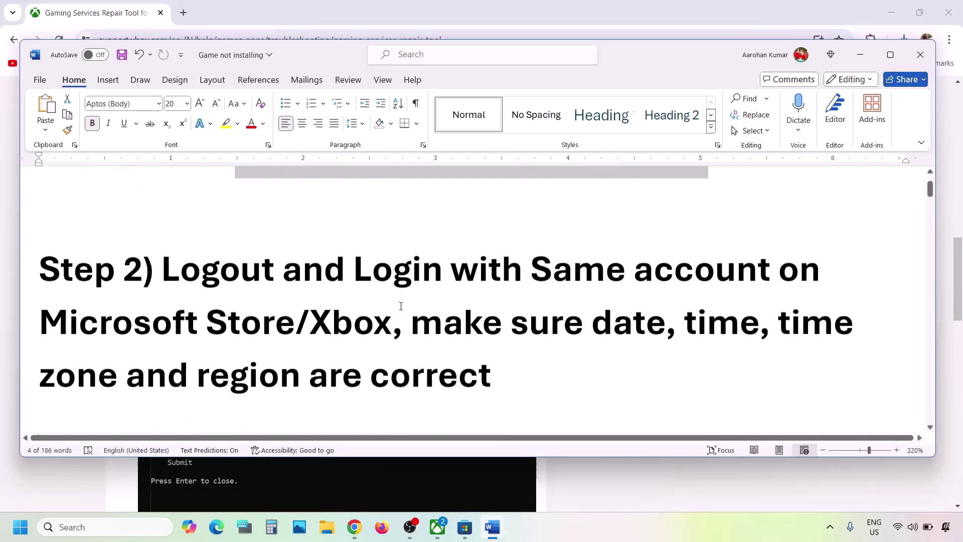
left_click_drag(175, 259, 390, 315)
left_click(389, 315)
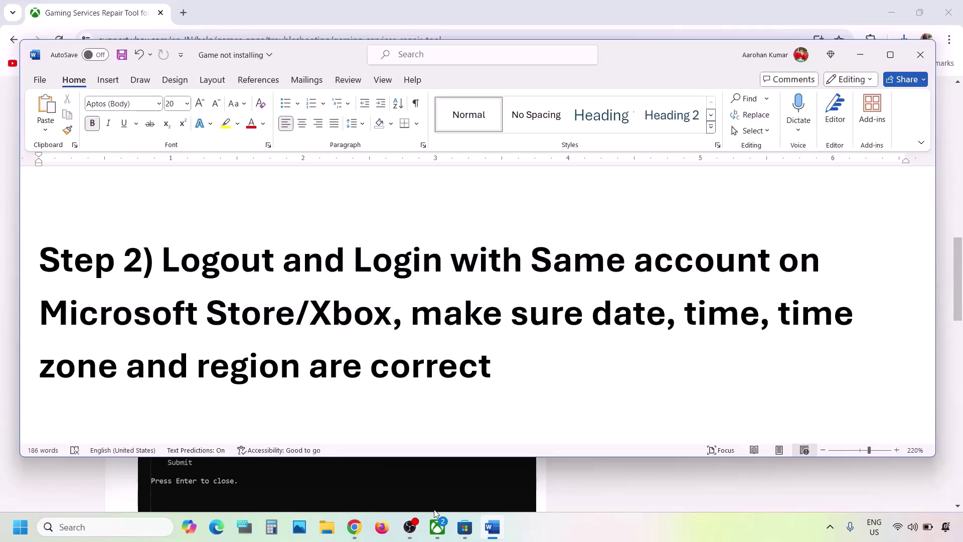
- Sign out of Microsoft Store and back in with the second Microsoft account, entering its PIN
left_click(465, 527)
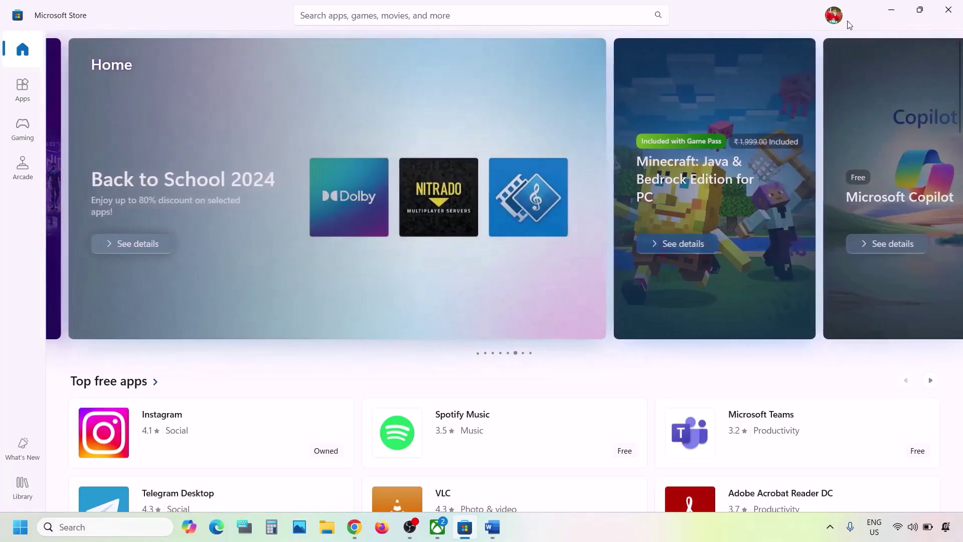
left_click(832, 20)
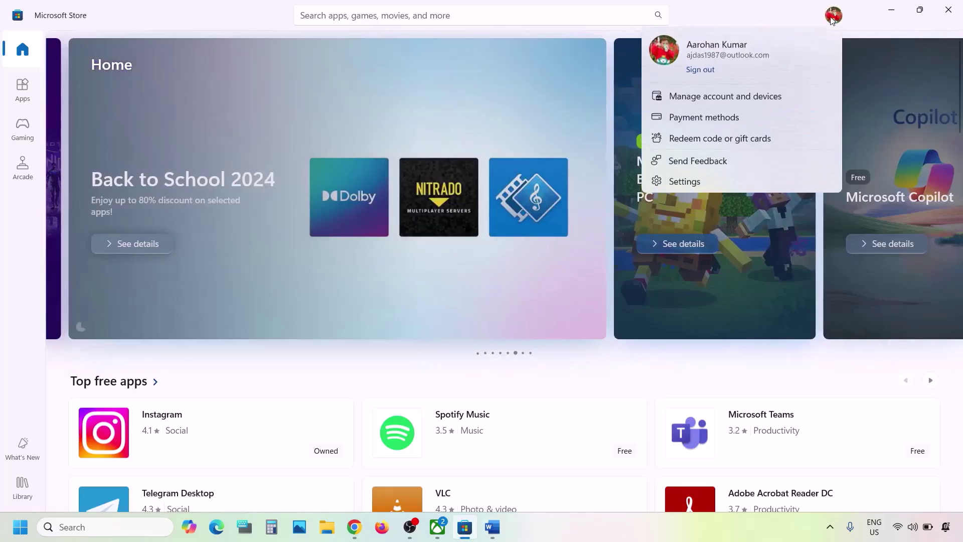
left_click(701, 71)
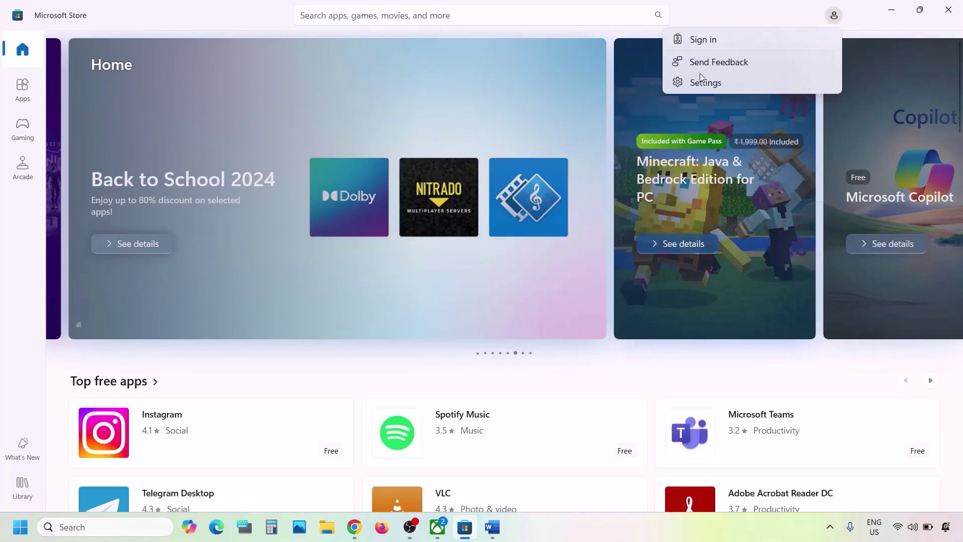
left_click(712, 42)
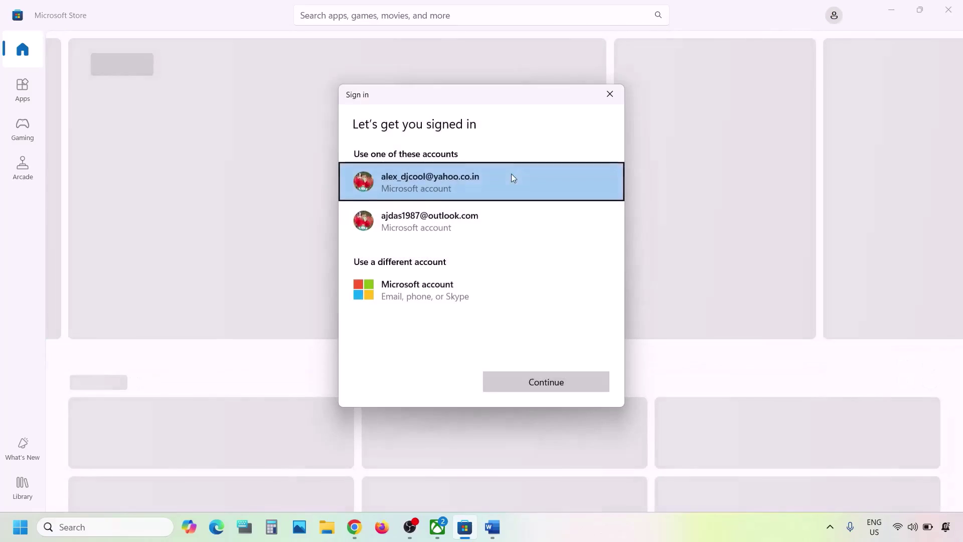
left_click(455, 224)
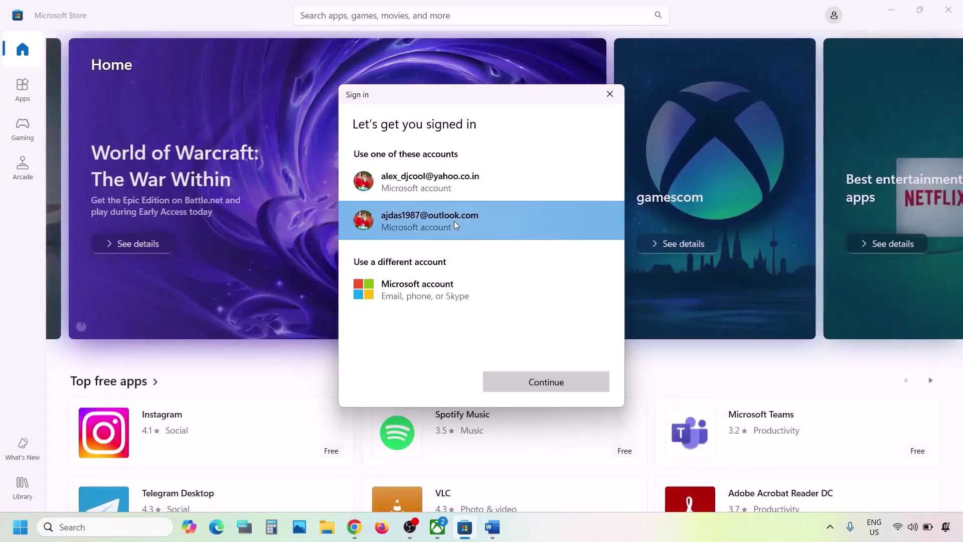
left_click(520, 380)
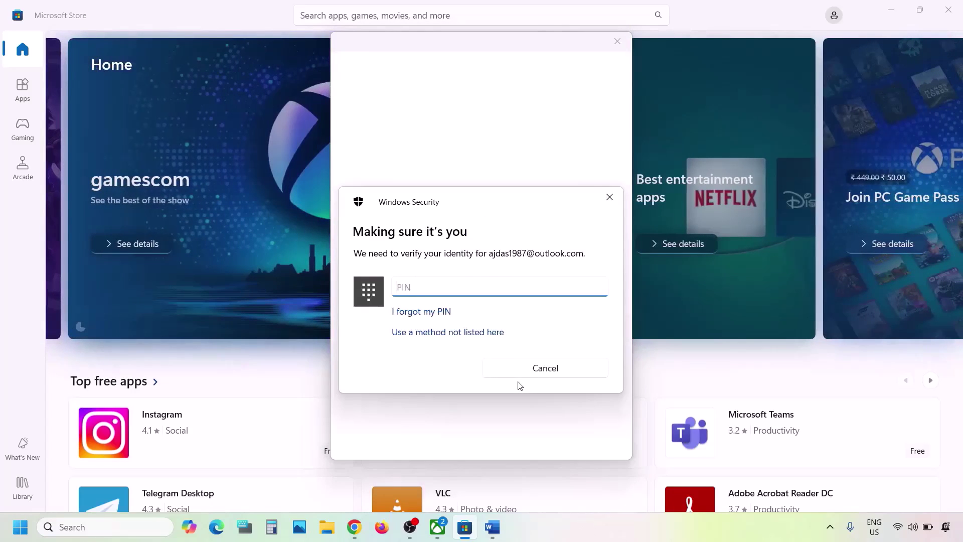
type("•")
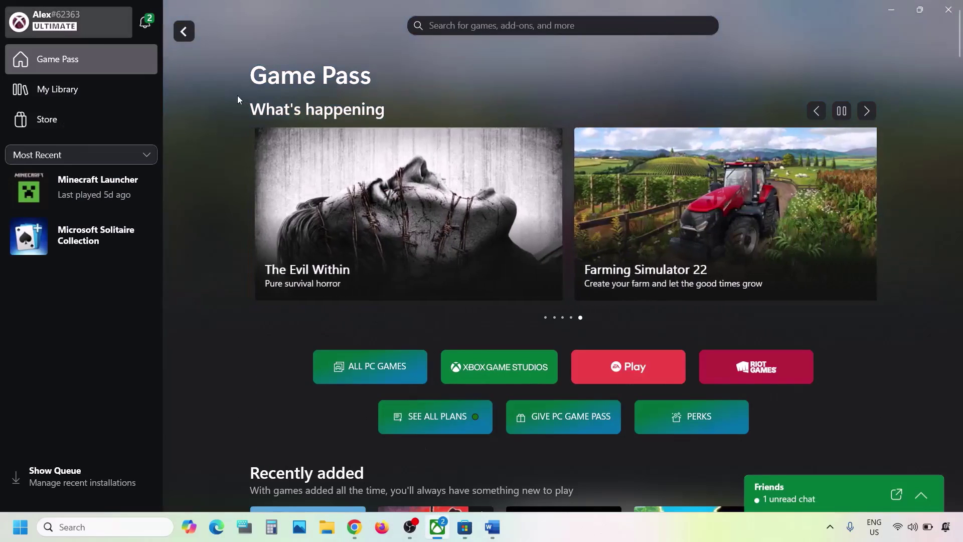
- Sign out of the Xbox app and sign back in with the same Microsoft account
left_click(70, 29)
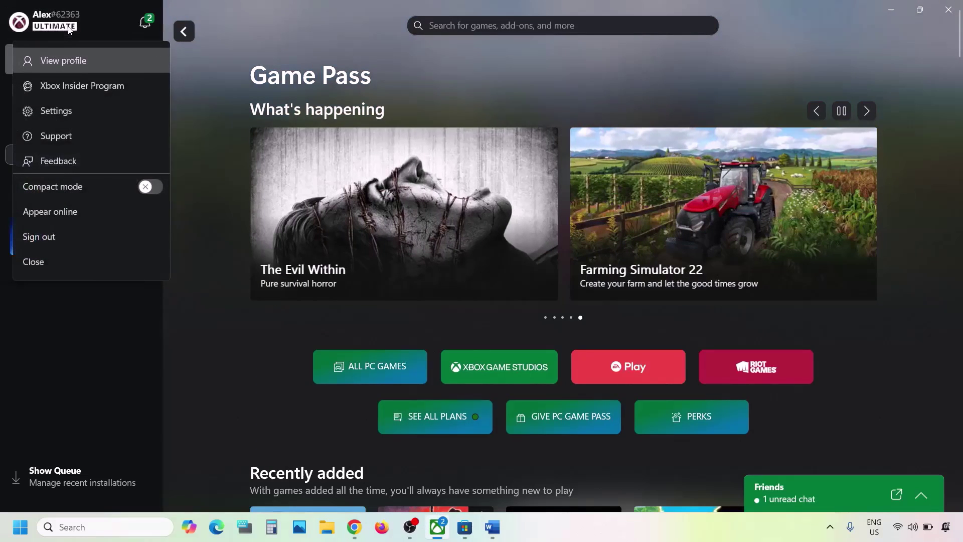
left_click(49, 238)
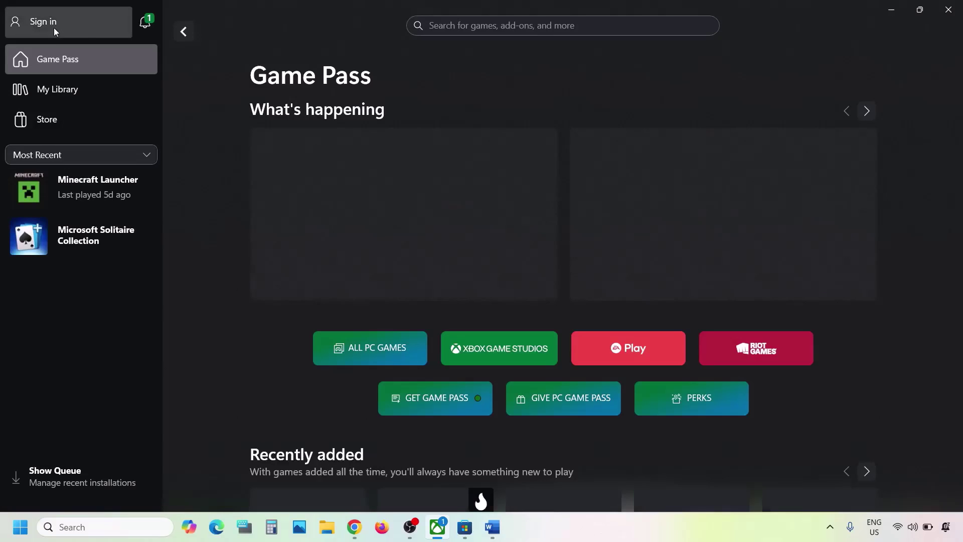
left_click(54, 29)
left_click(47, 185)
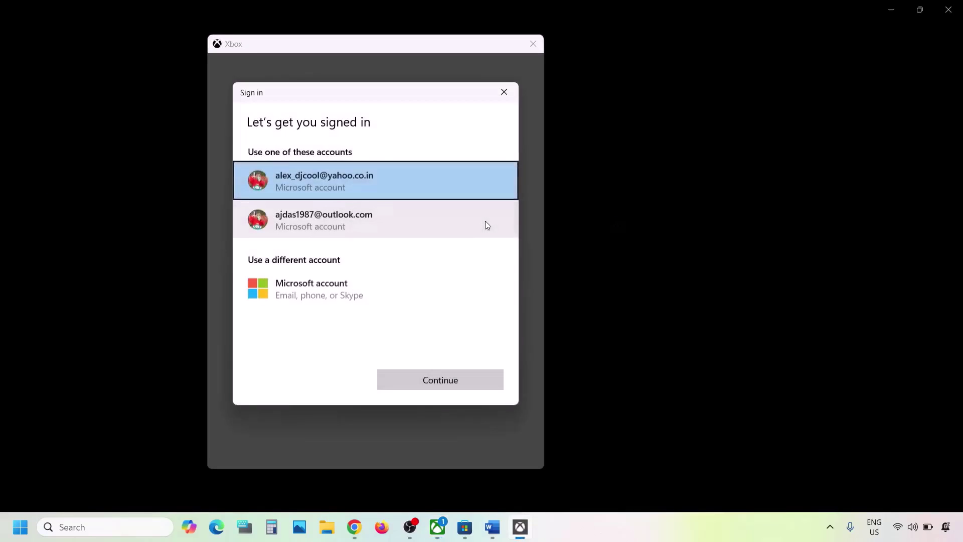
left_click(376, 223)
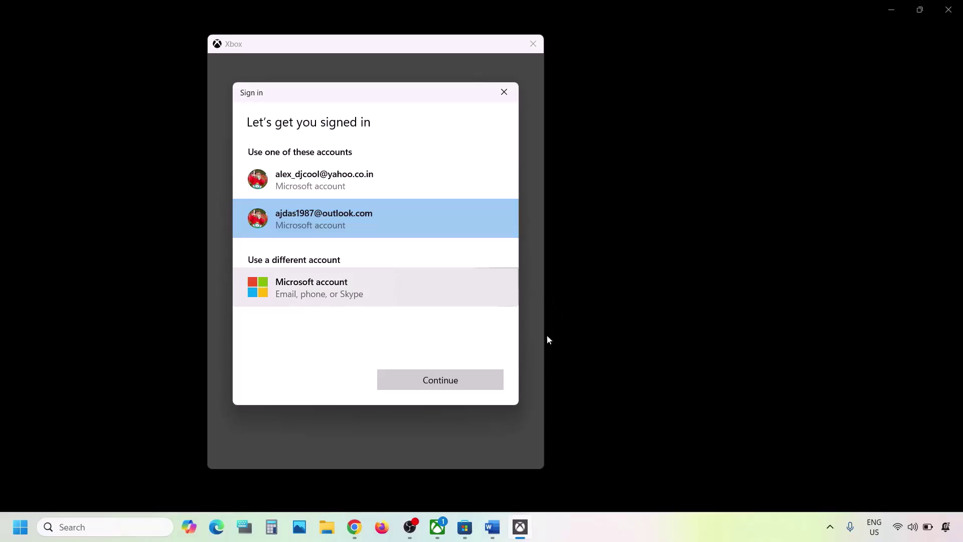
left_click(443, 381)
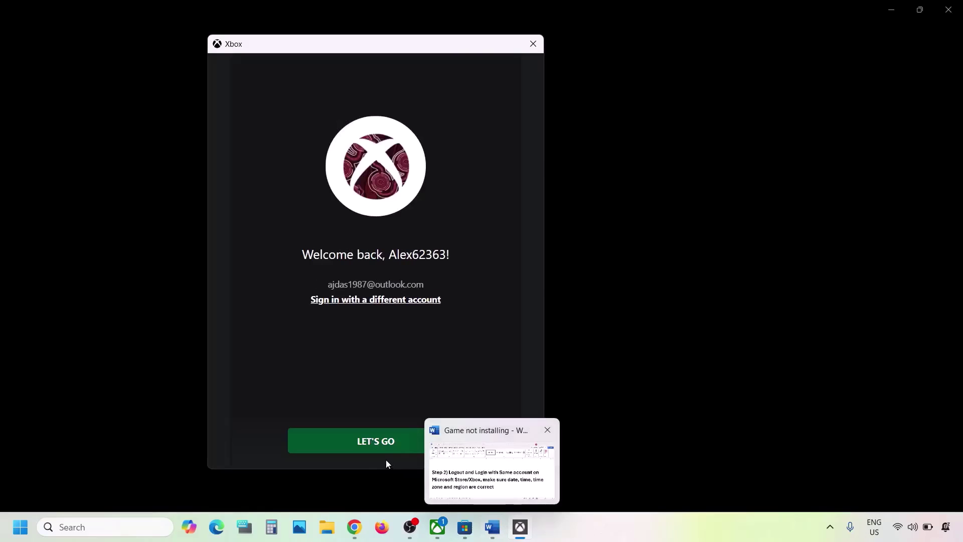
left_click(380, 445)
- Select the date, time and region step in the Word notes
left_click(493, 527)
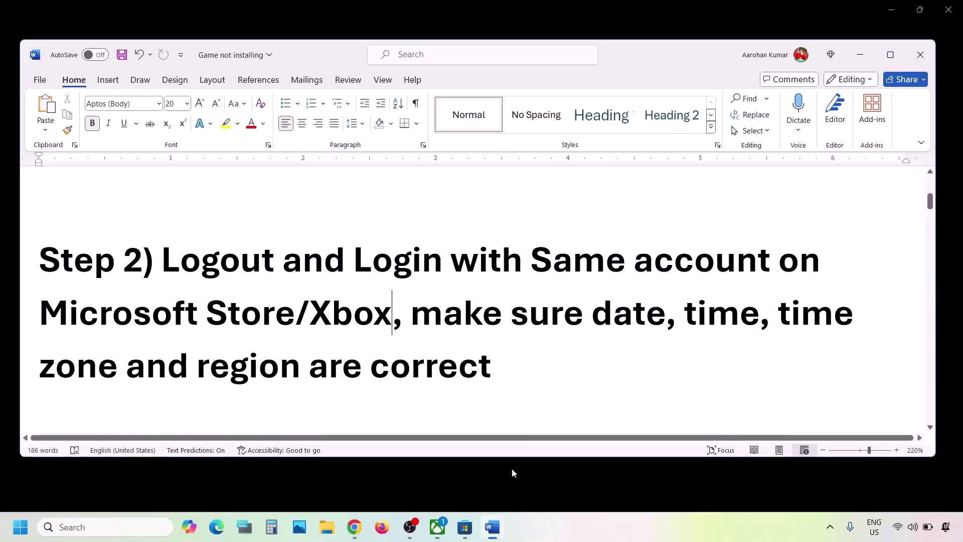
scroll(323, 280, "down", 3)
scroll(323, 280, "up", 2)
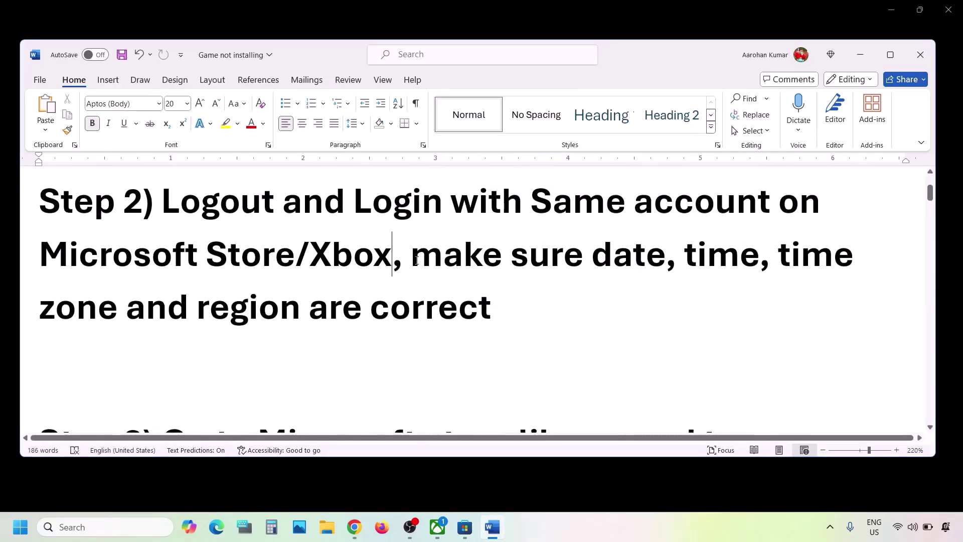
left_click_drag(420, 257, 531, 308)
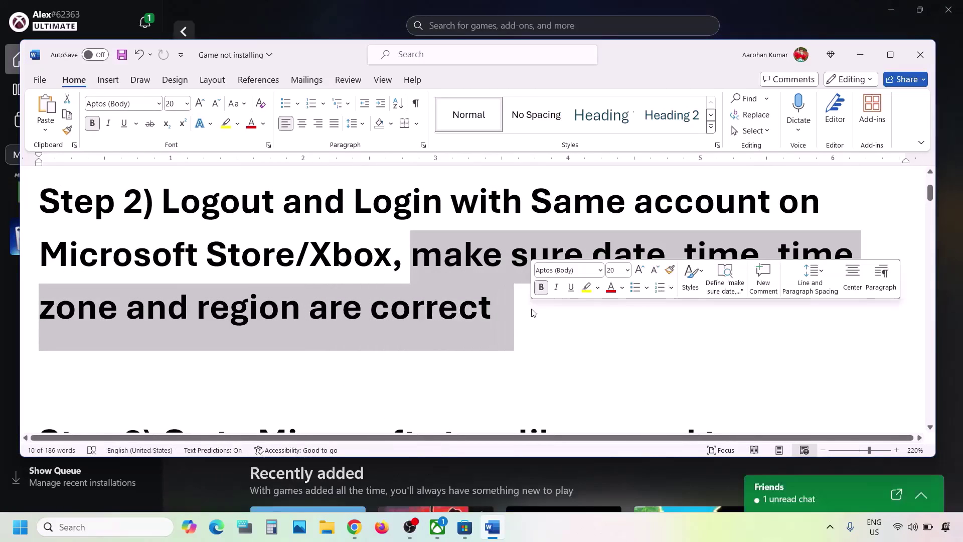
- Check that time zone and time are set automatically in Settings' Date & time page
left_click(14, 531)
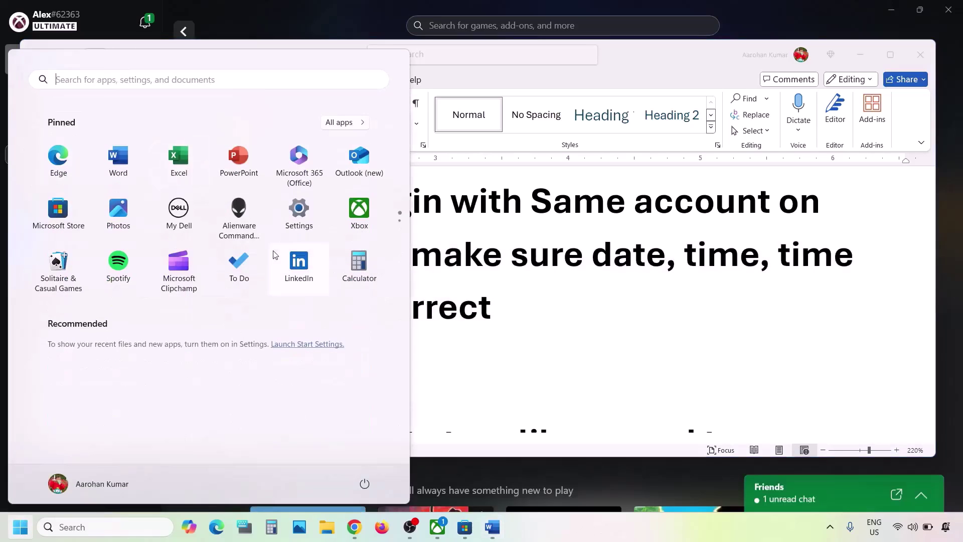
left_click(297, 215)
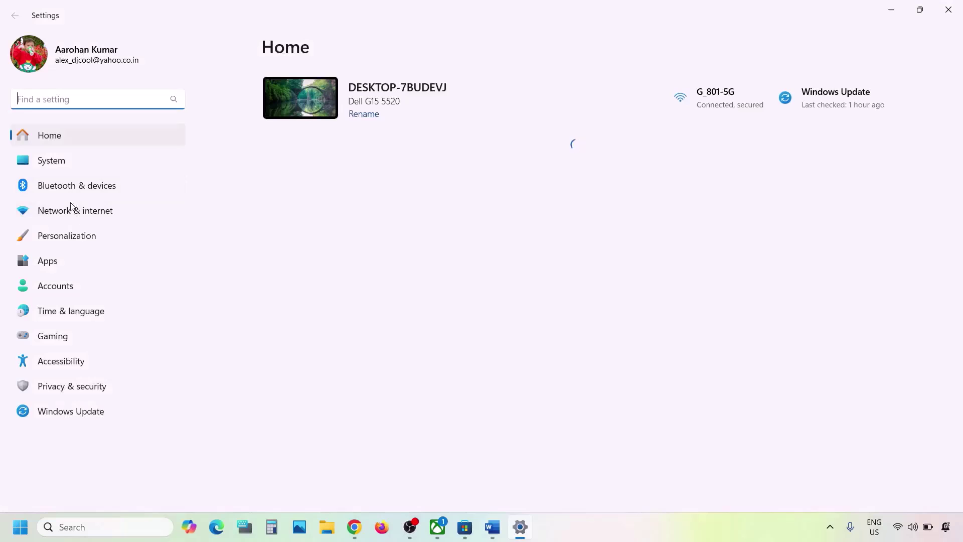
left_click(73, 316)
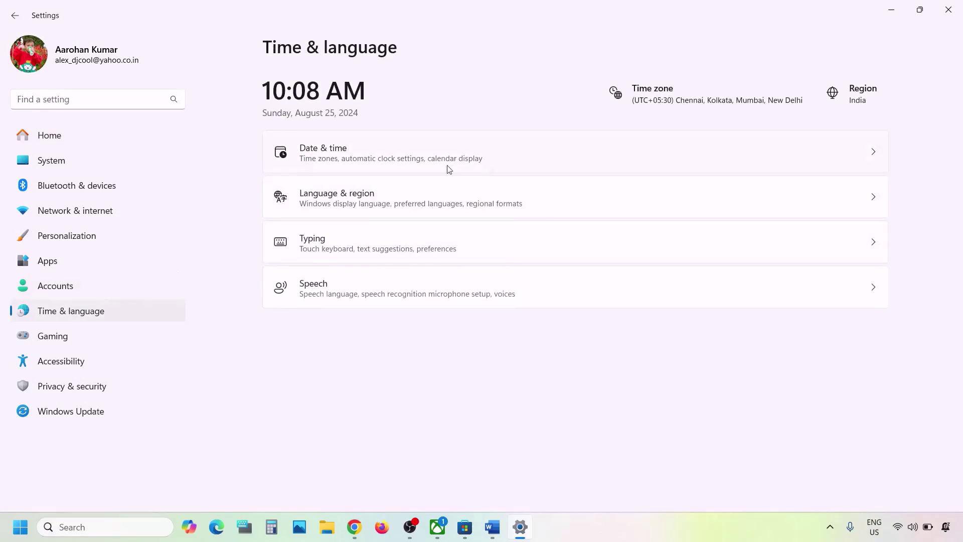
left_click(418, 160)
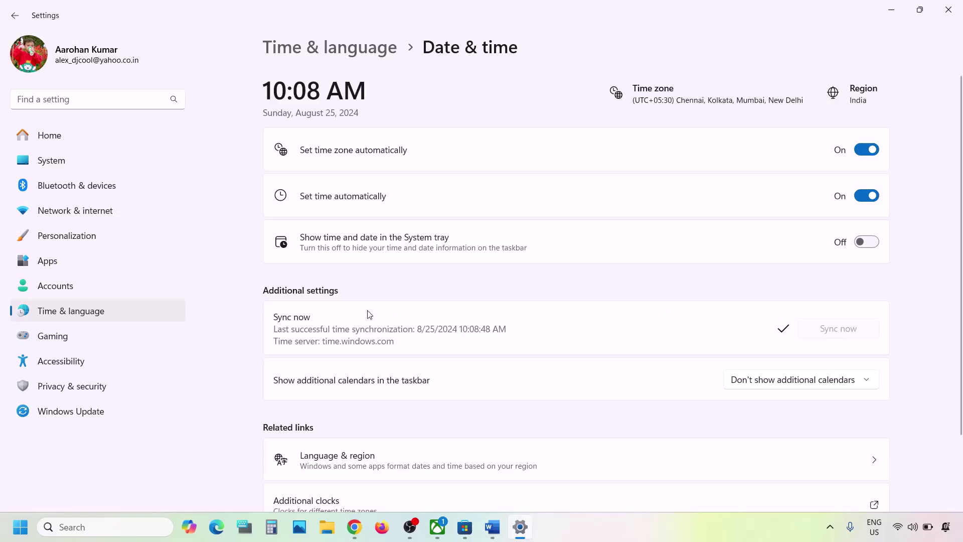
- Confirm Country or region is India under Language & region, then close Settings
left_click(98, 313)
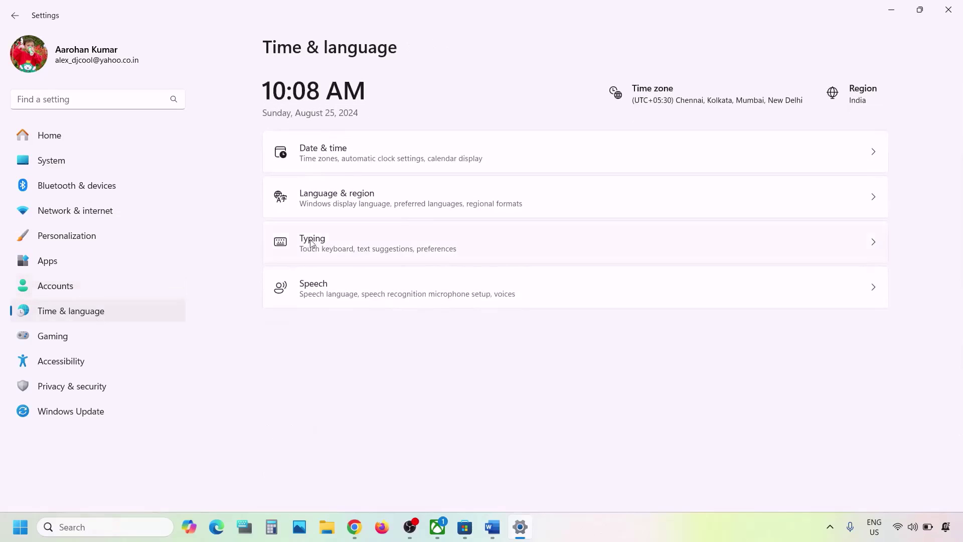
left_click(350, 201)
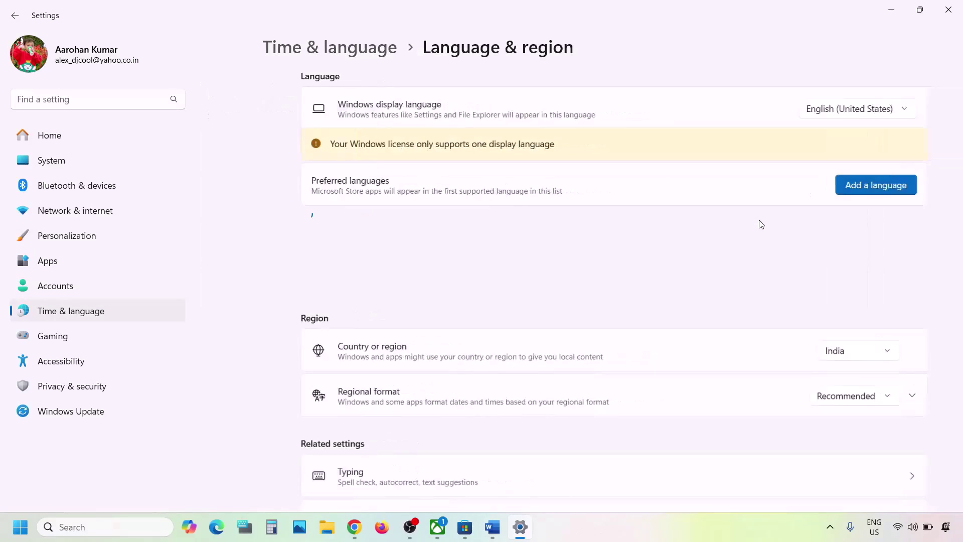
left_click(833, 363)
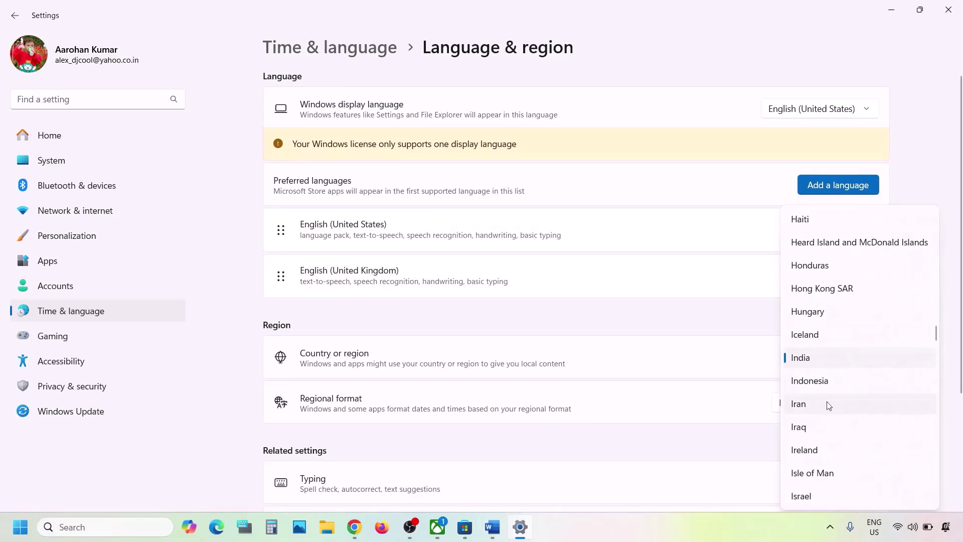
left_click(954, 253)
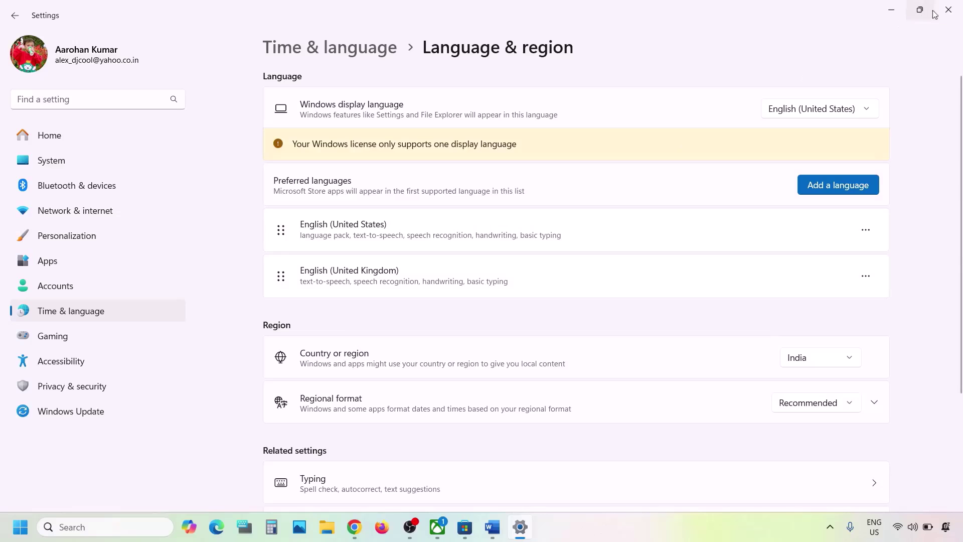
left_click(948, 9)
- Review the Step 3 instructions in the Word notes
left_click_drag(411, 255, 444, 345)
scroll(443, 339, "down", 4)
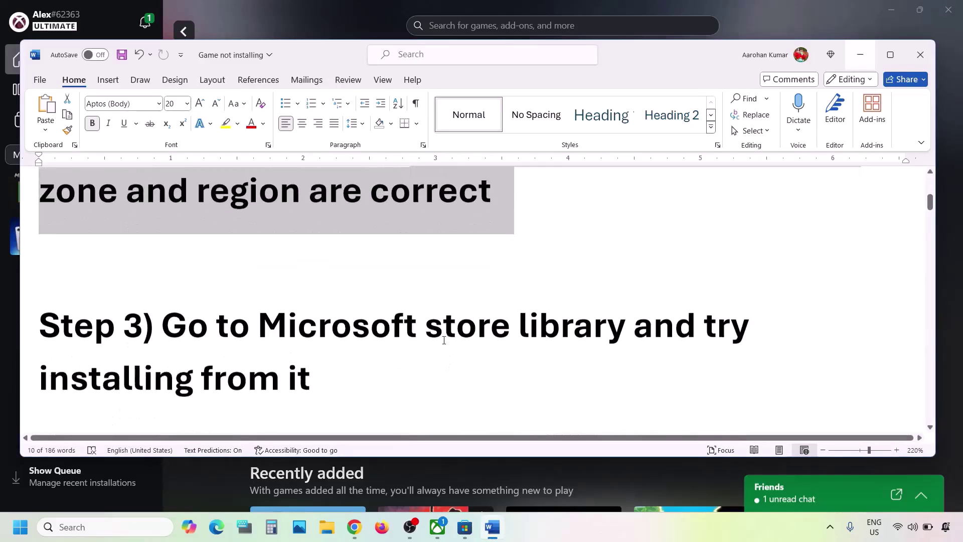
left_click_drag(162, 255, 309, 303)
left_click(310, 304)
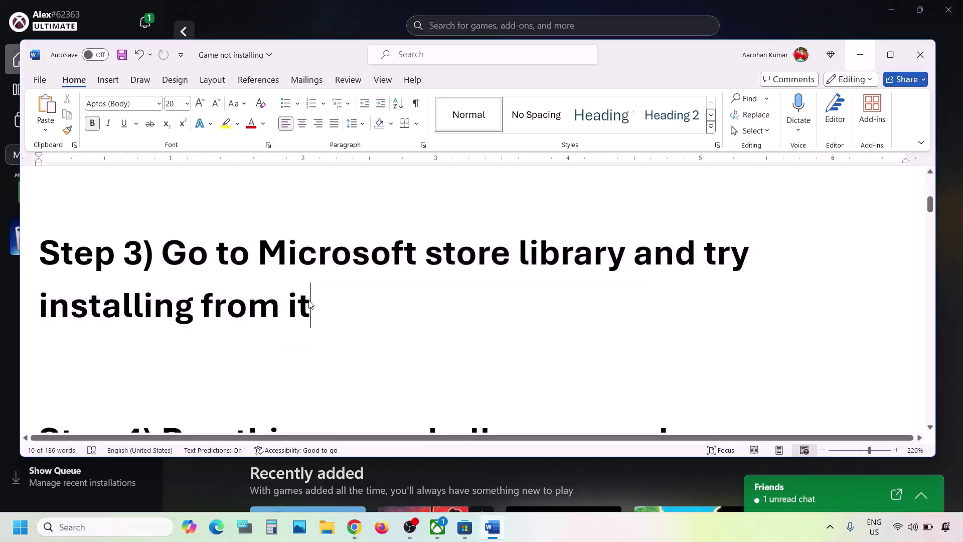
left_click(303, 28)
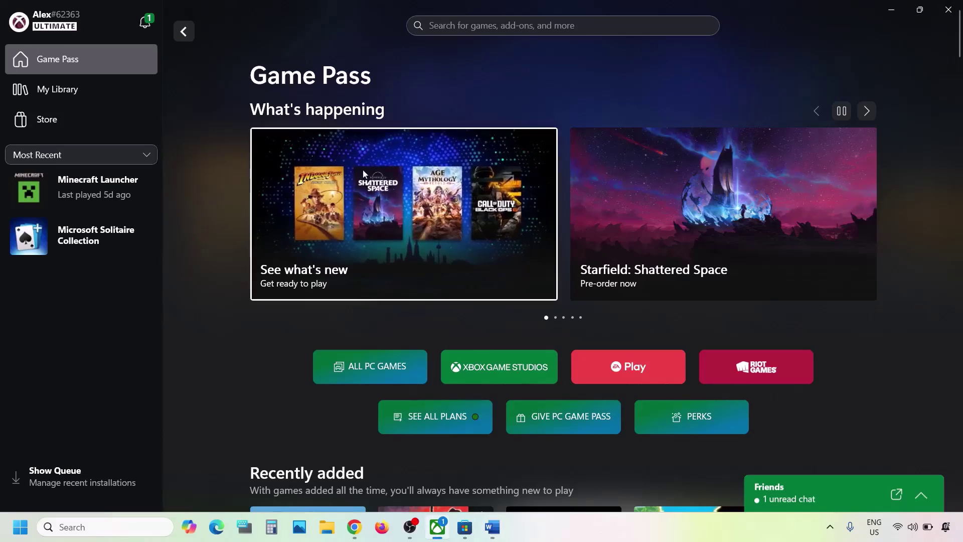
- Show the Microsoft Store Library behind the minimized Xbox app and check for app updates
left_click(465, 526)
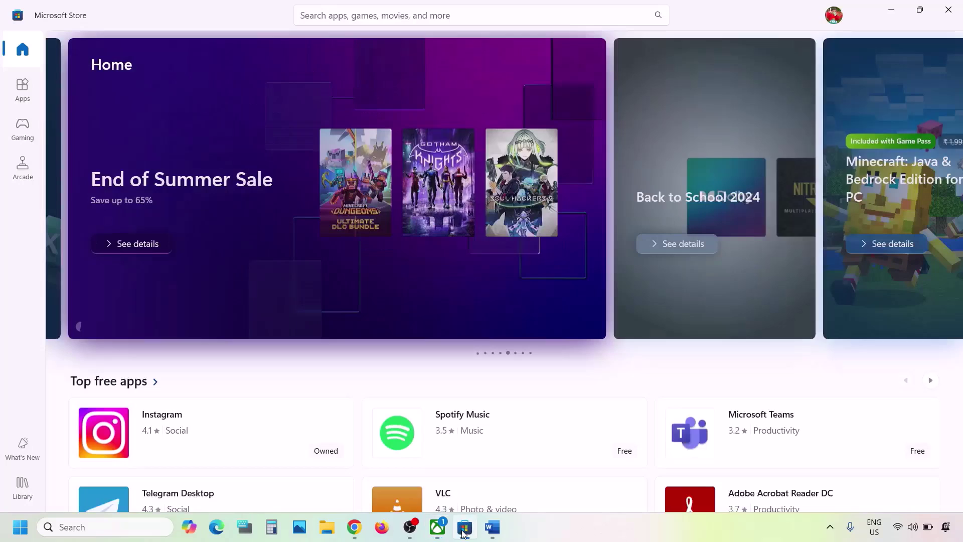
left_click(21, 485)
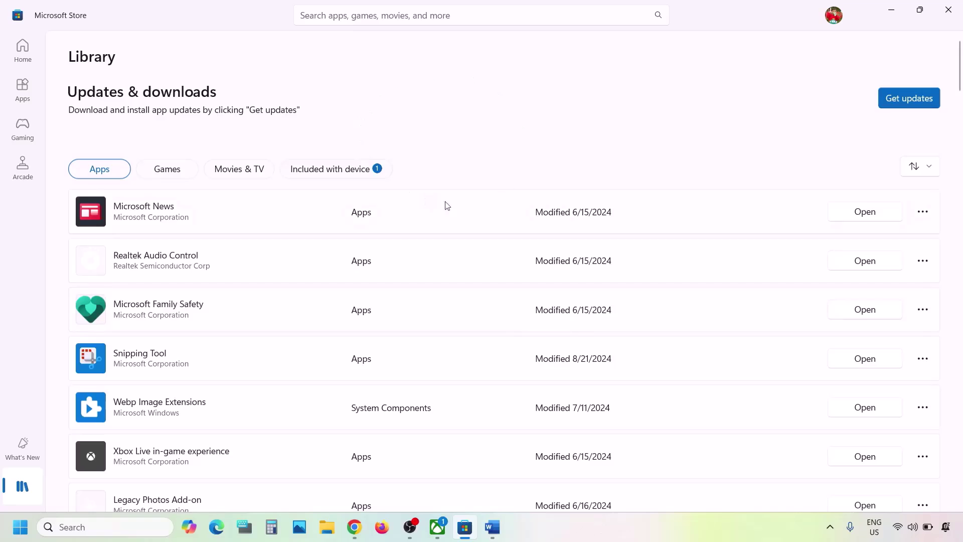
left_click(438, 527)
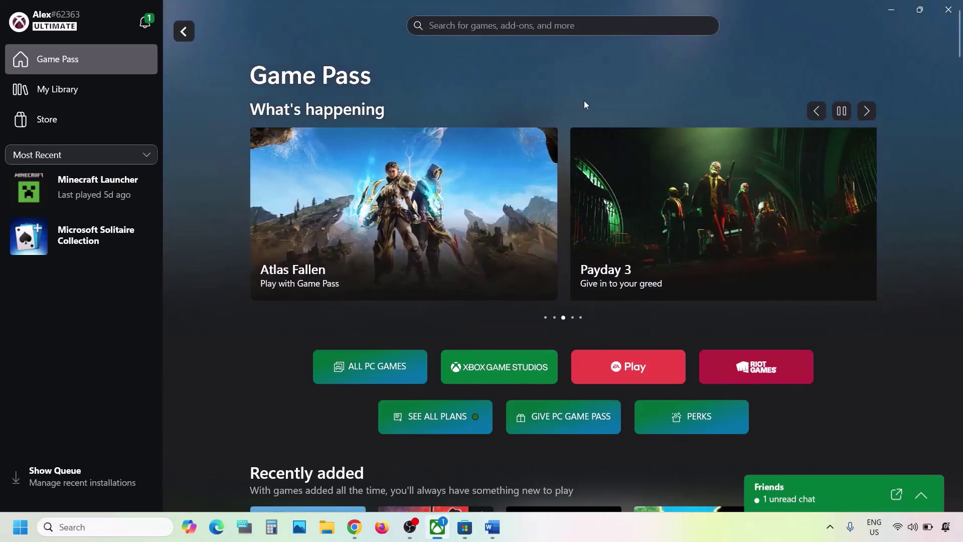
left_click(899, 10)
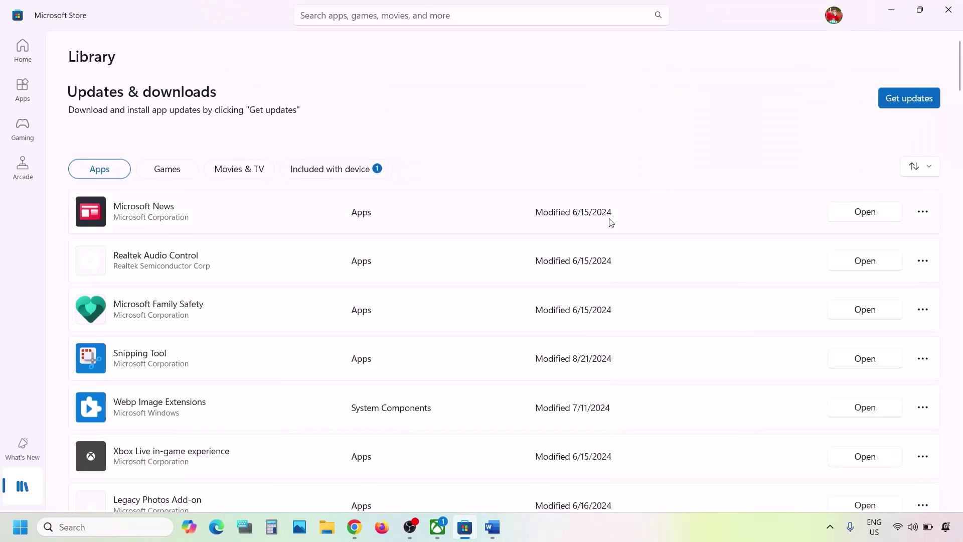
left_click(895, 93)
left_click(924, 103)
- Copy step 4's Get-AppxPackage re-register command from the Word notes
left_click(492, 527)
scroll(379, 354, "down", 3)
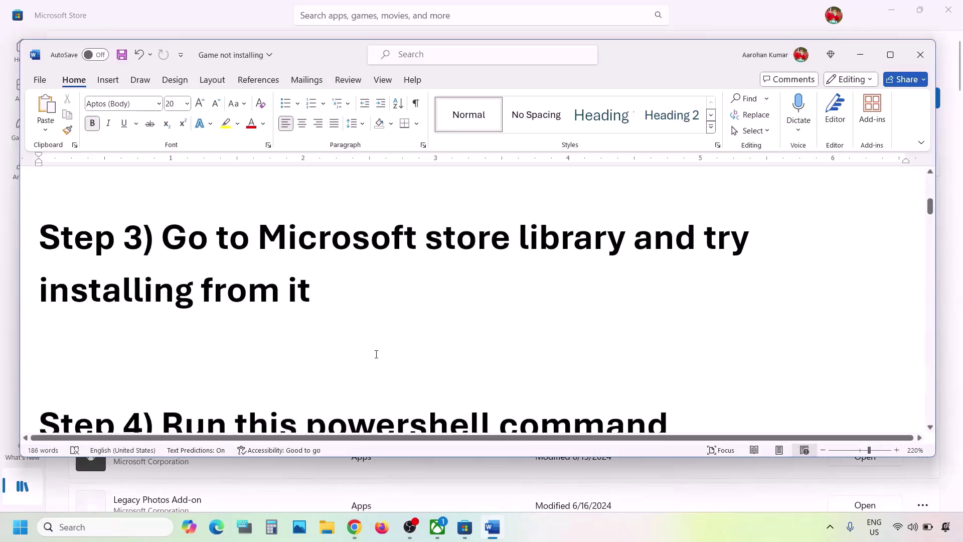
scroll(224, 351, "down", 3)
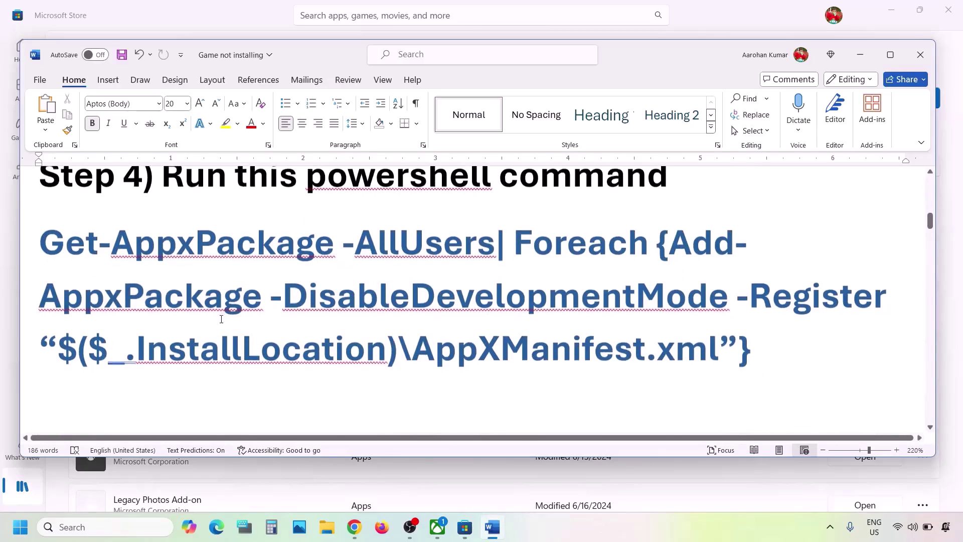
left_click_drag(788, 342, 39, 241)
right_click(73, 257)
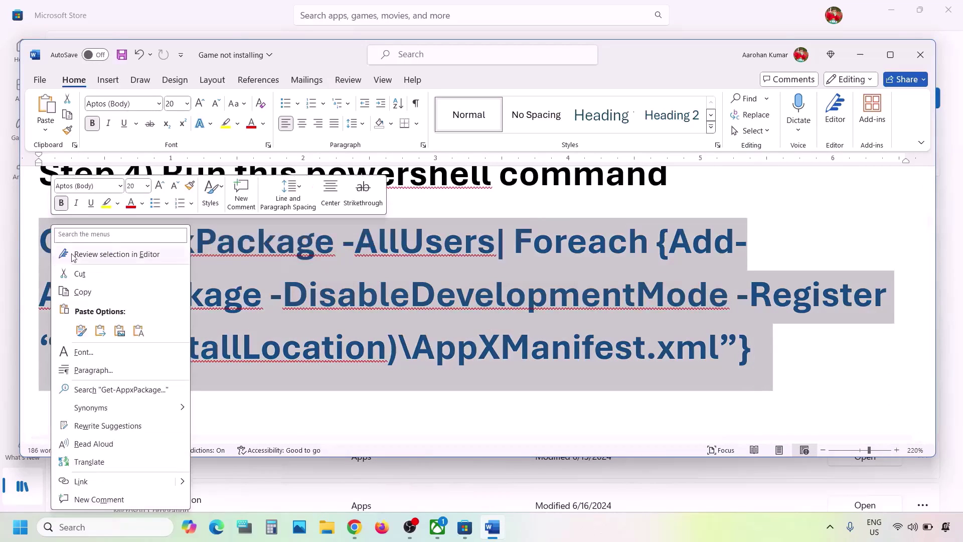
left_click(81, 291)
- Run the pasted command in Windows PowerShell as administrator, then return to Word
left_click(97, 531)
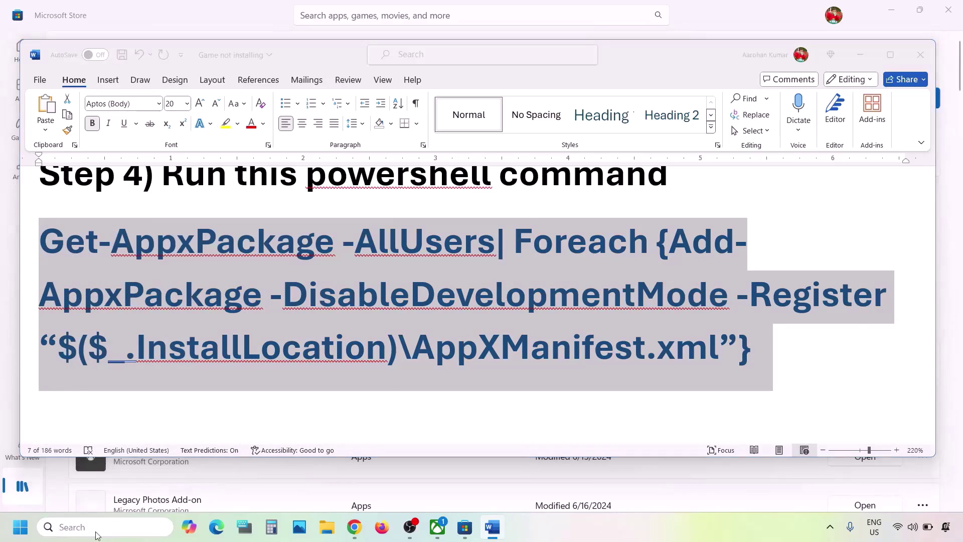
type("powershell")
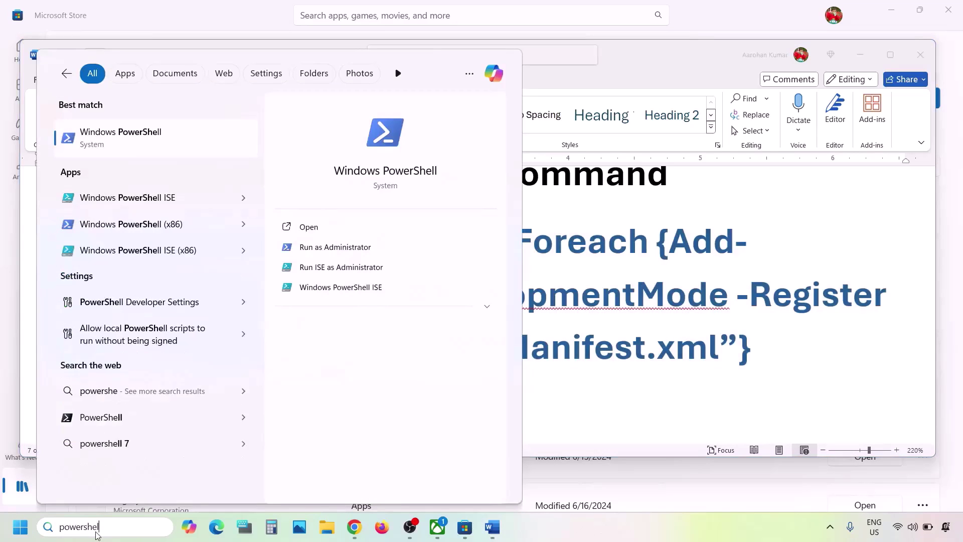
right_click(120, 139)
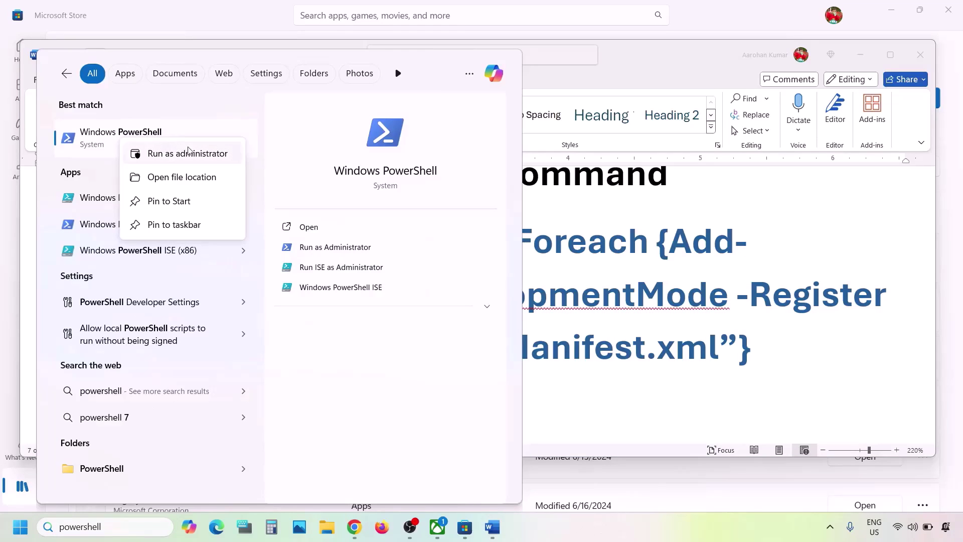
left_click(190, 154)
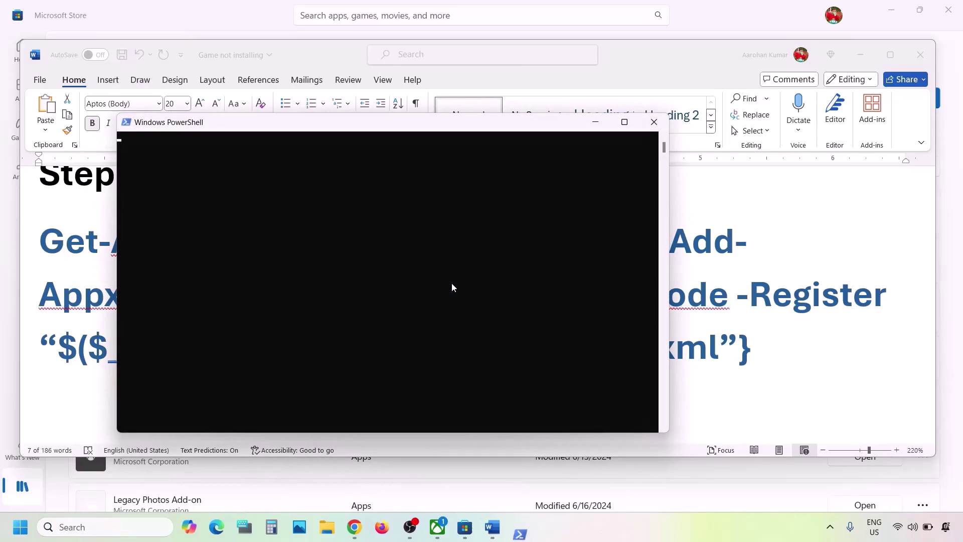
key("ctrl+v")
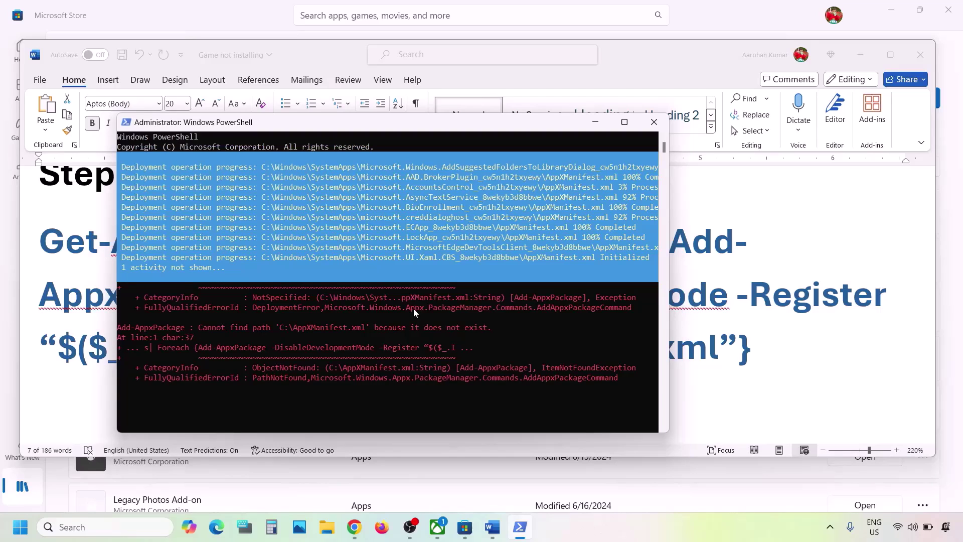
key("alt+Tab")
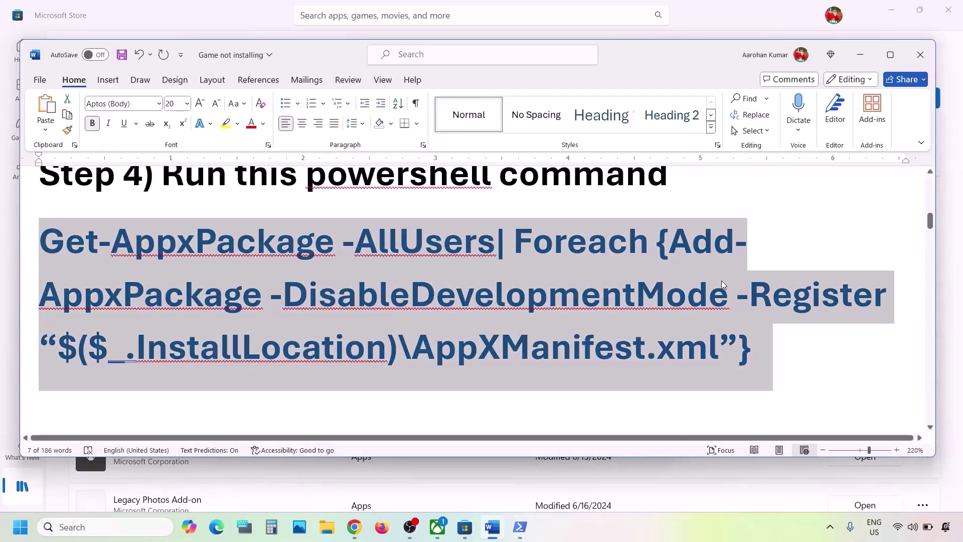